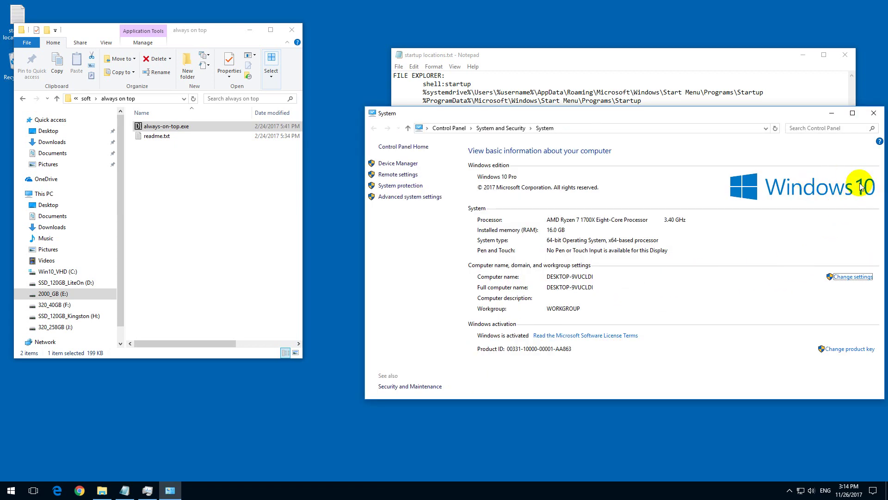
Close the System window and bring the always on top folder and startup notes forward.
click(874, 113)
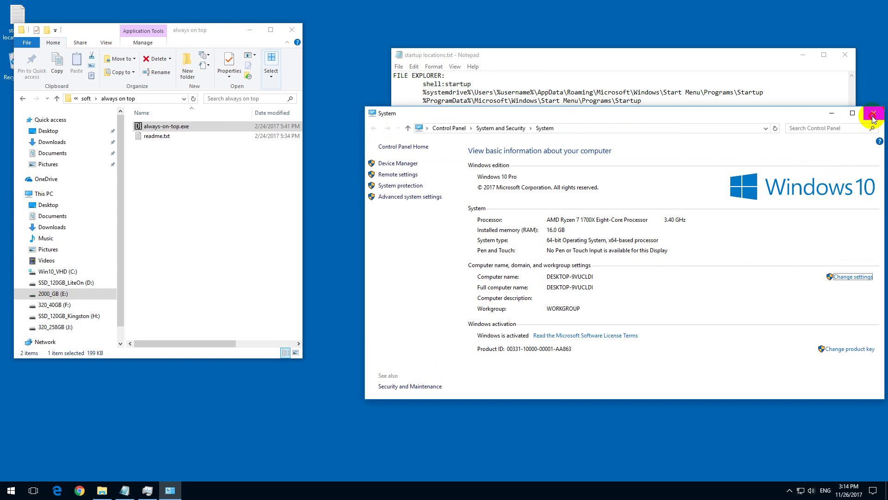
click(167, 126)
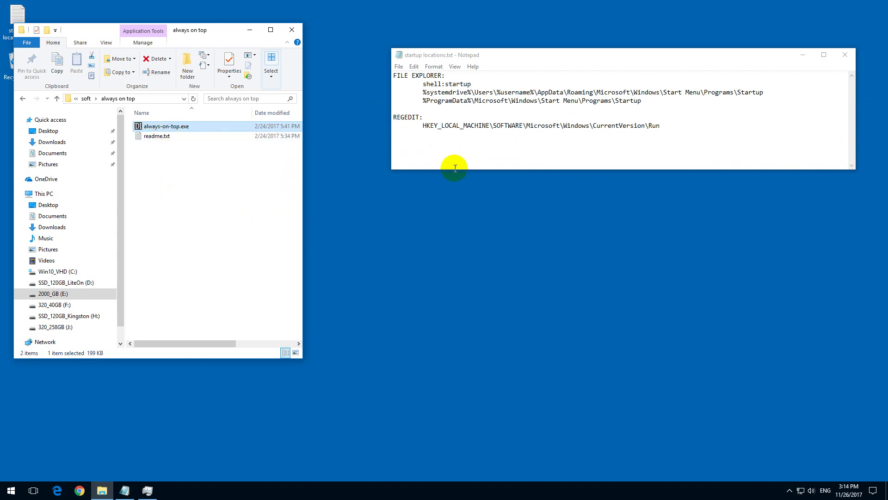
click(498, 63)
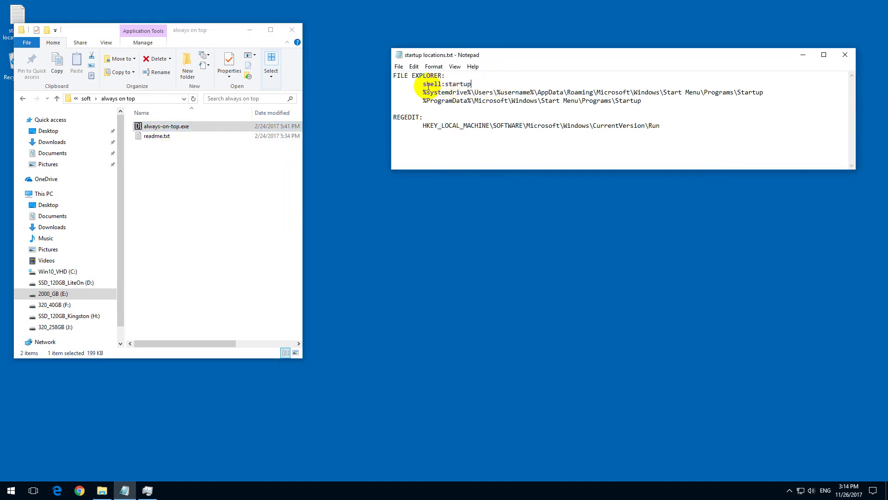
drag(422, 84, 666, 103)
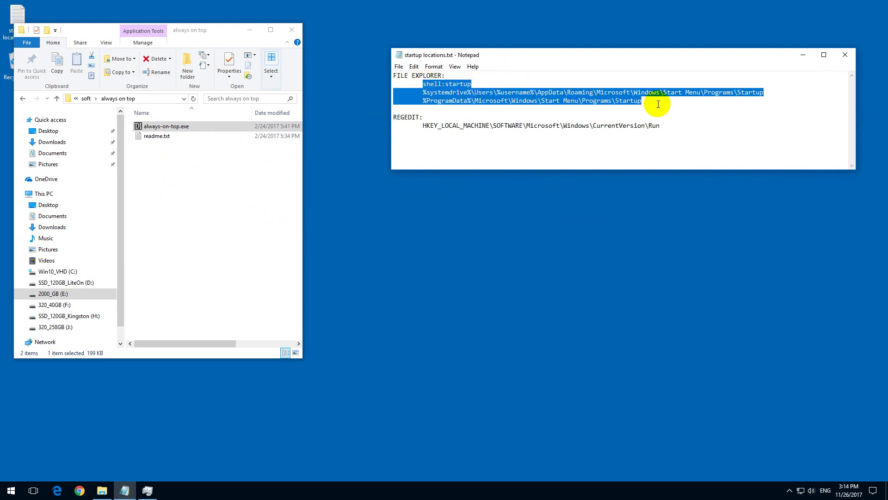
click(450, 101)
drag(445, 76, 395, 75)
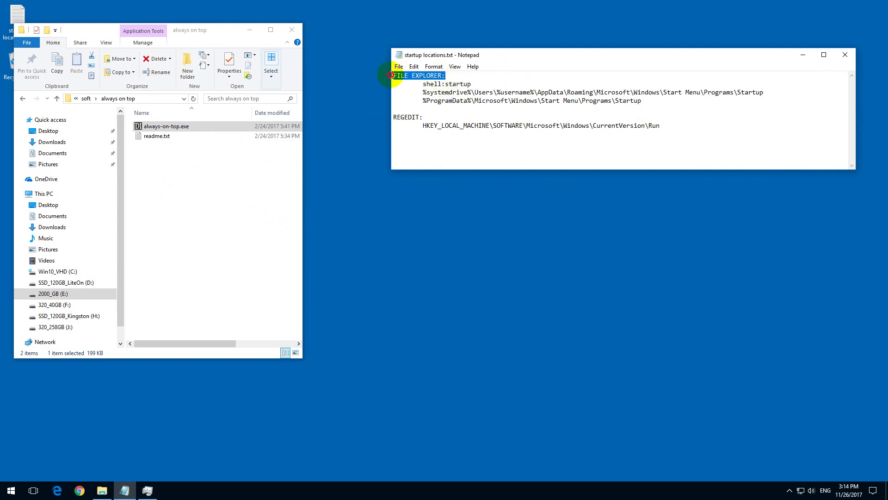
drag(419, 125, 684, 127)
drag(423, 117, 392, 117)
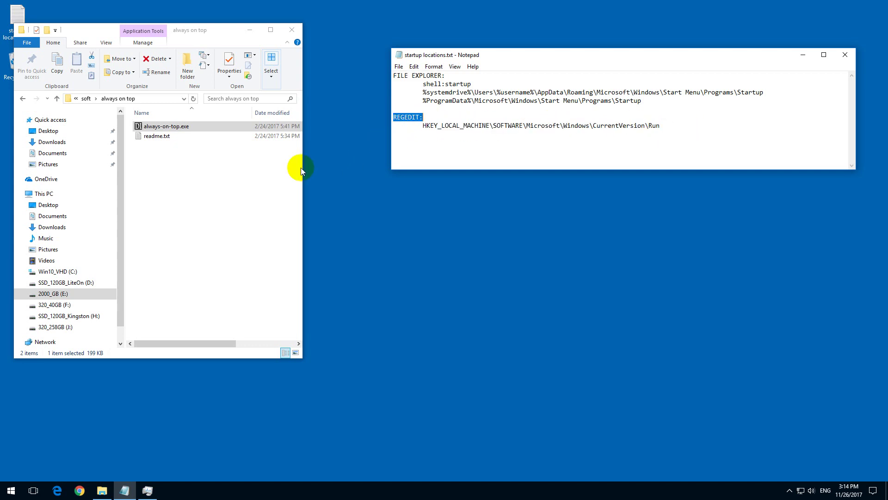
click(300, 167)
click(257, 164)
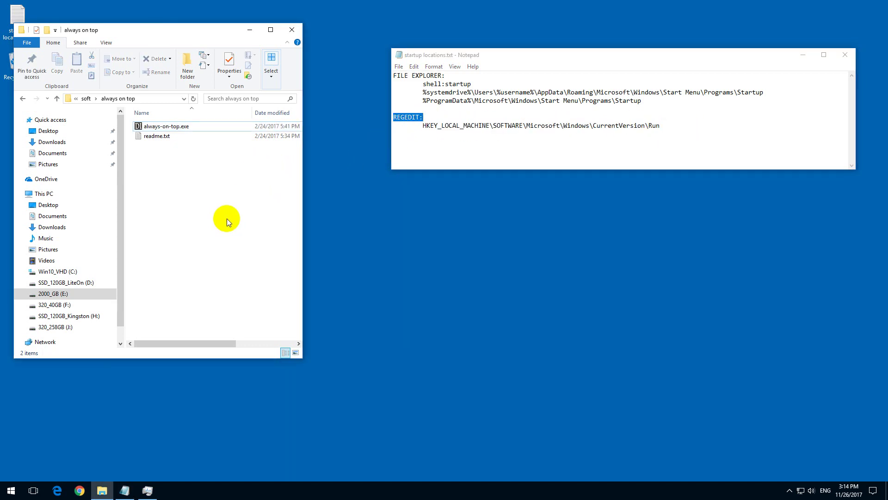
click(10, 491)
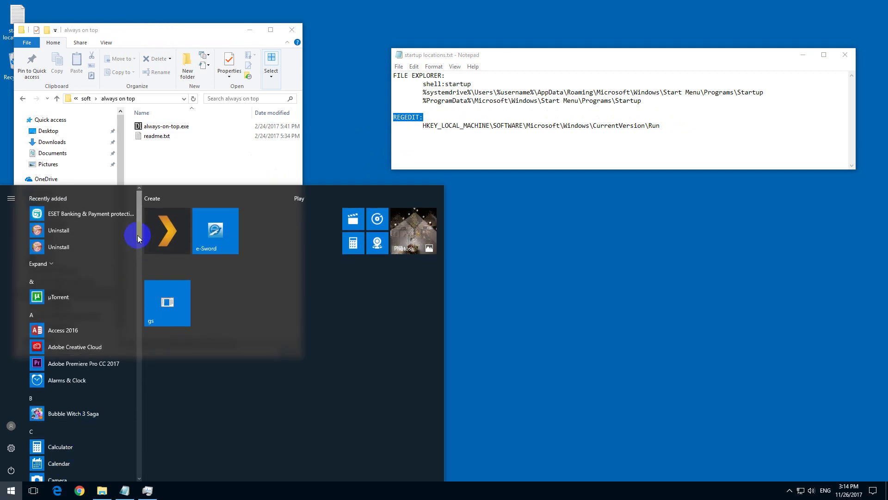
drag(138, 235, 137, 425)
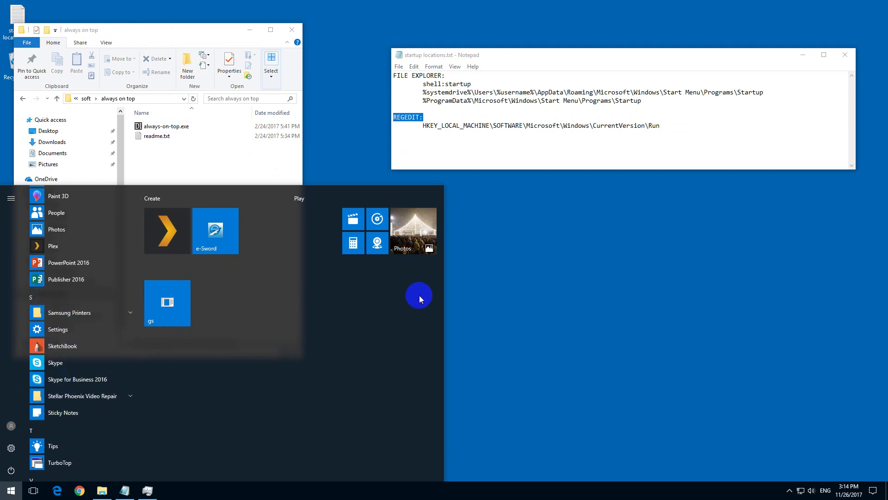
click(497, 264)
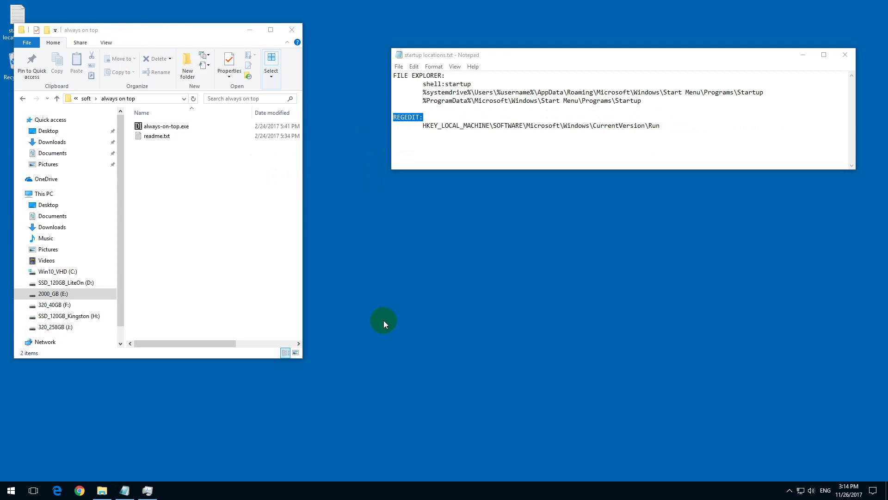
Open a second Explorer window at shell:startup, showing the RocketDock shortcut.
key(super+e)
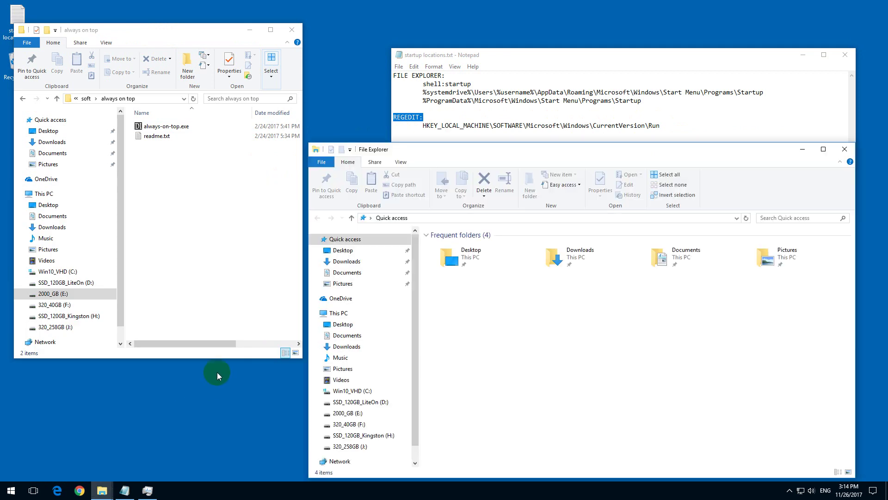
drag(474, 144, 487, 187)
click(424, 85)
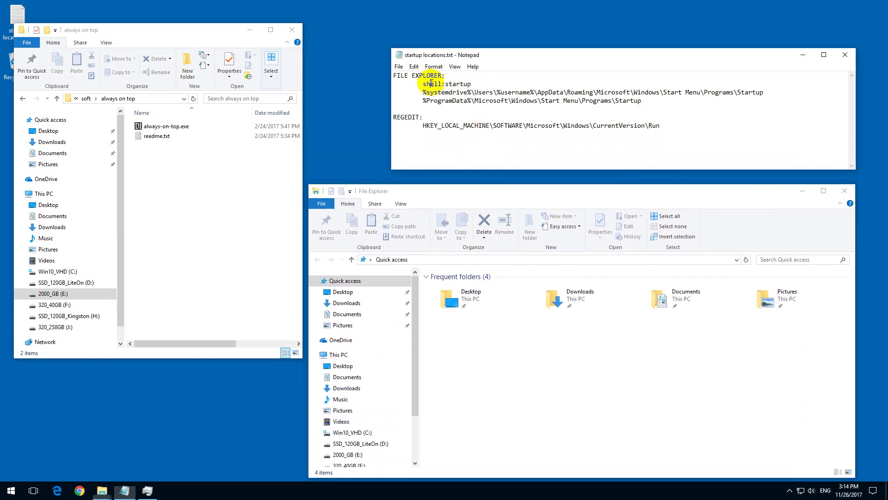
drag(425, 85, 471, 85)
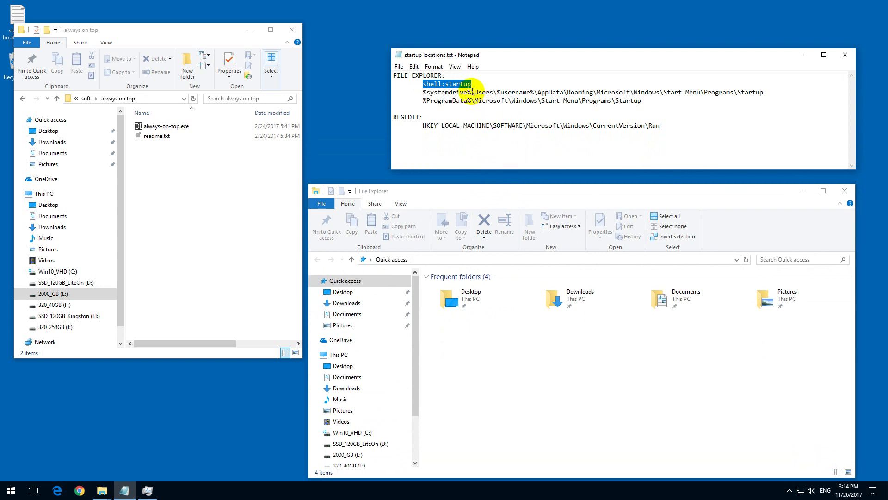
click(490, 260)
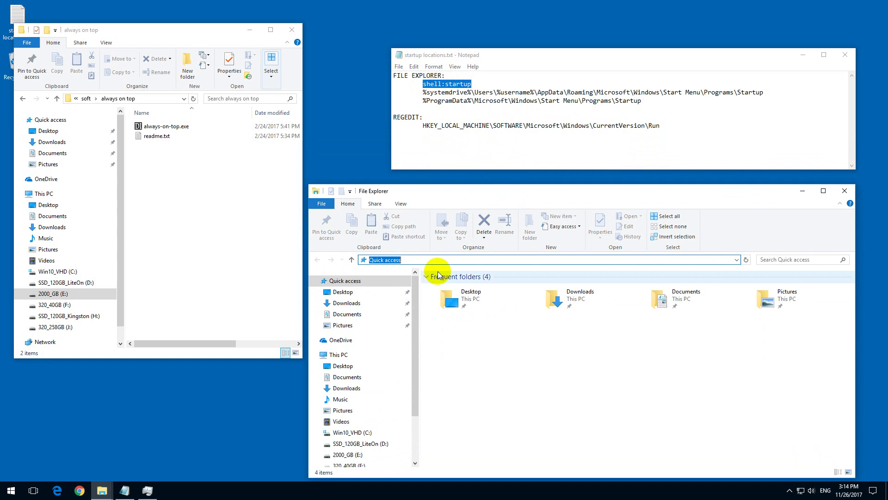
text(shell:startup)
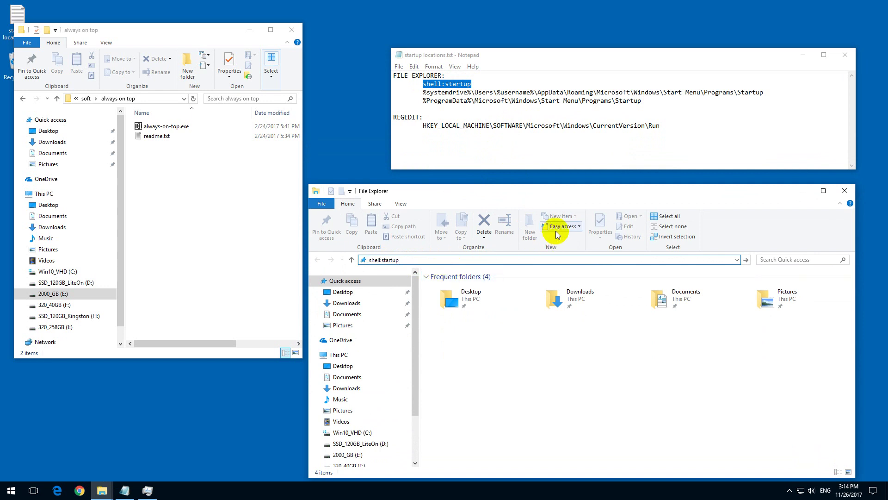
key(Return)
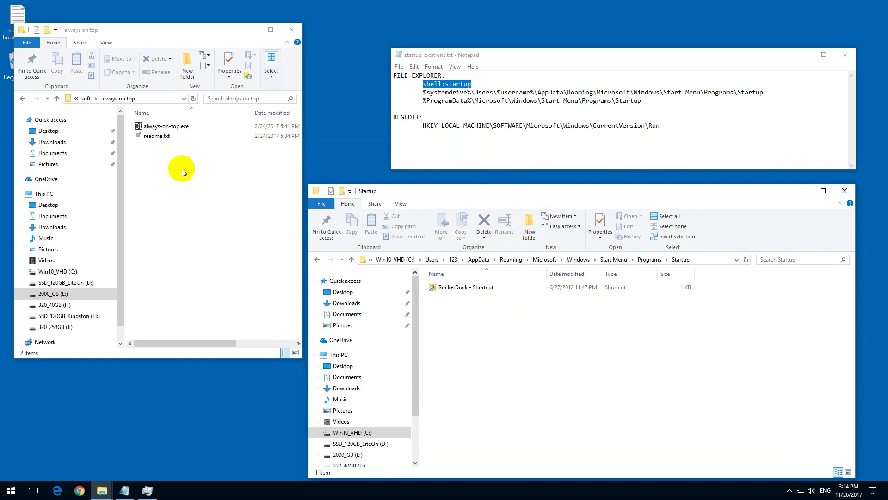
click(162, 126)
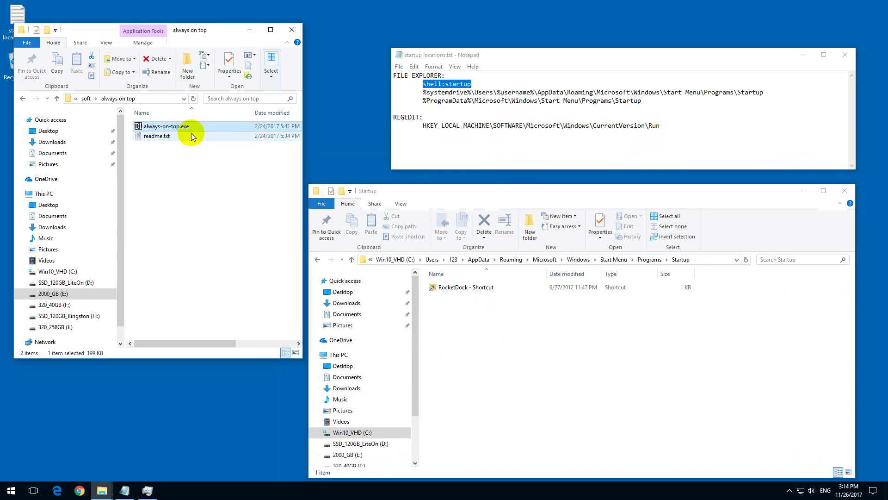
Right-drag always-on-top.exe into the Startup window and create a shortcut there.
drag(174, 134, 535, 379)
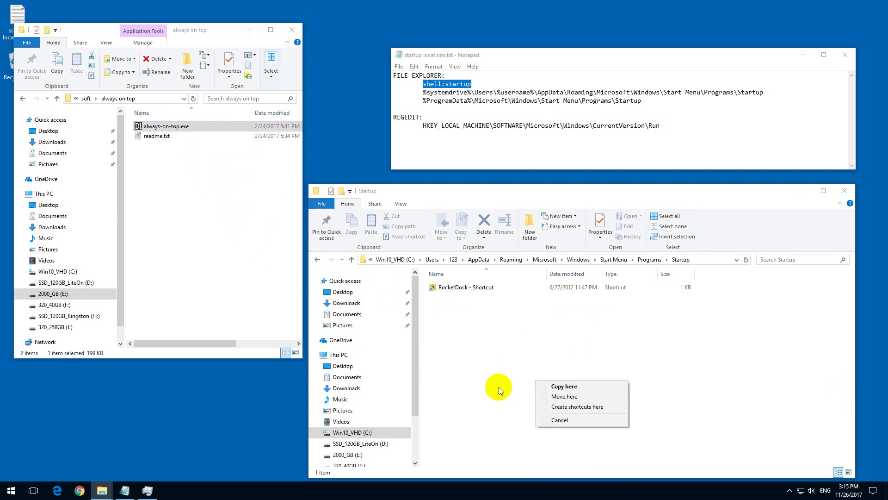
click(579, 407)
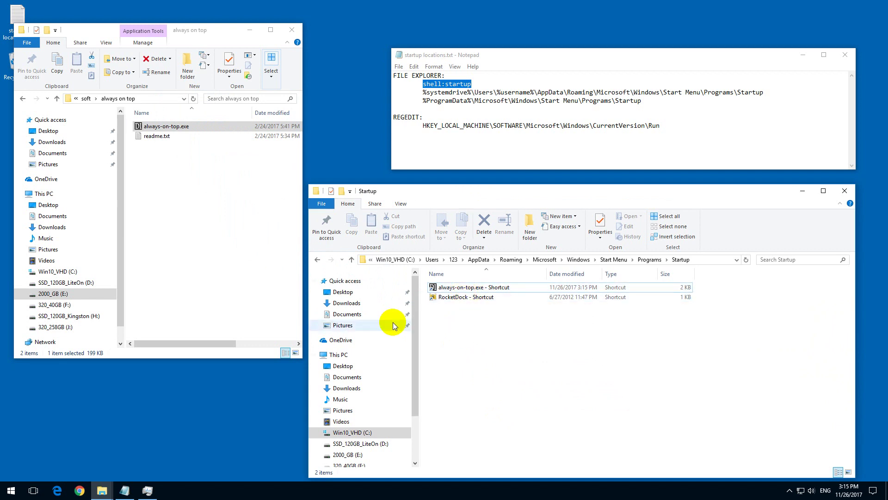
right_click(11, 490)
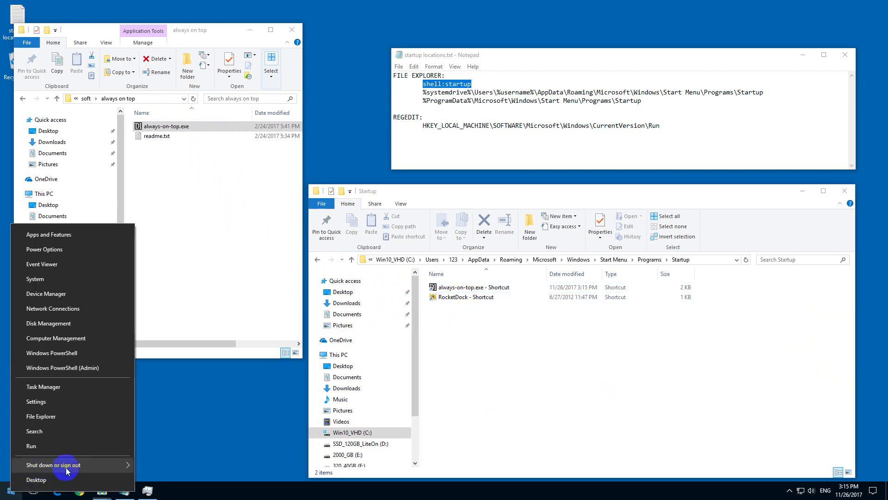
mouse_move(119, 465)
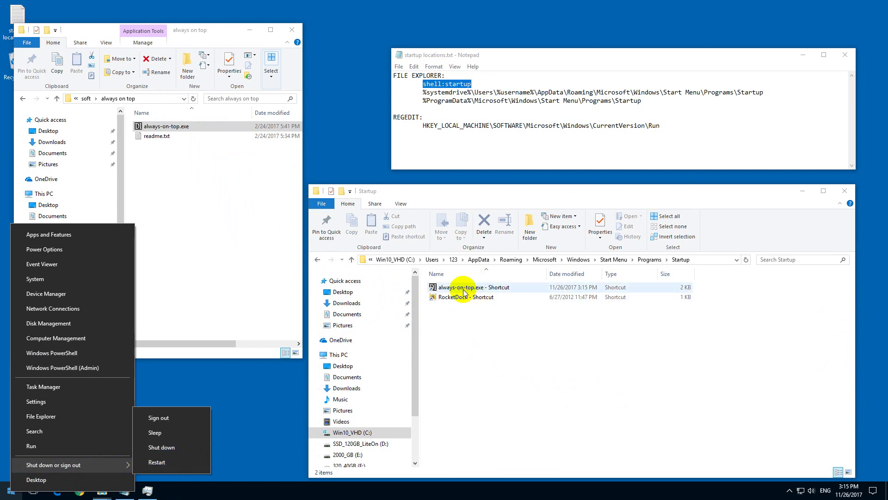
click(502, 193)
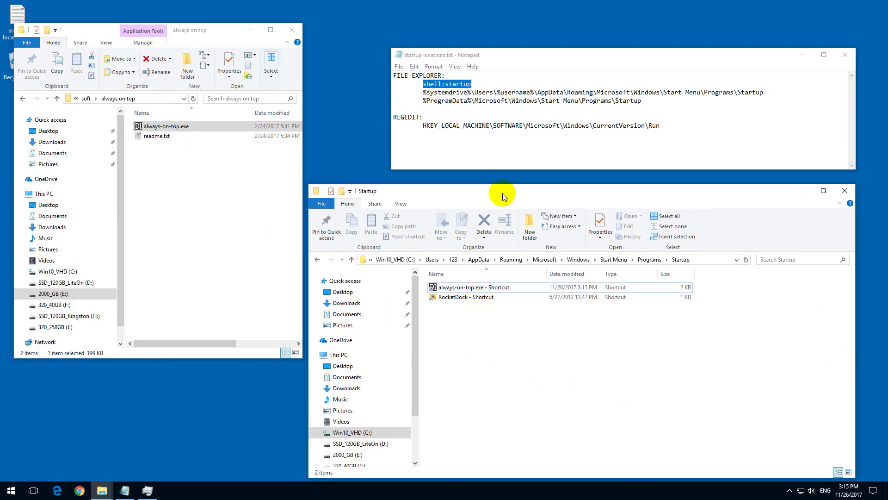
click(423, 93)
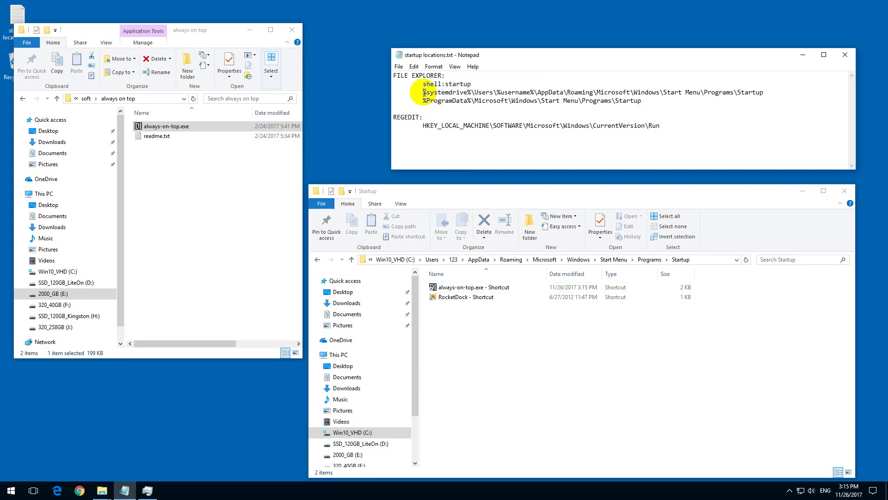
drag(423, 92, 773, 91)
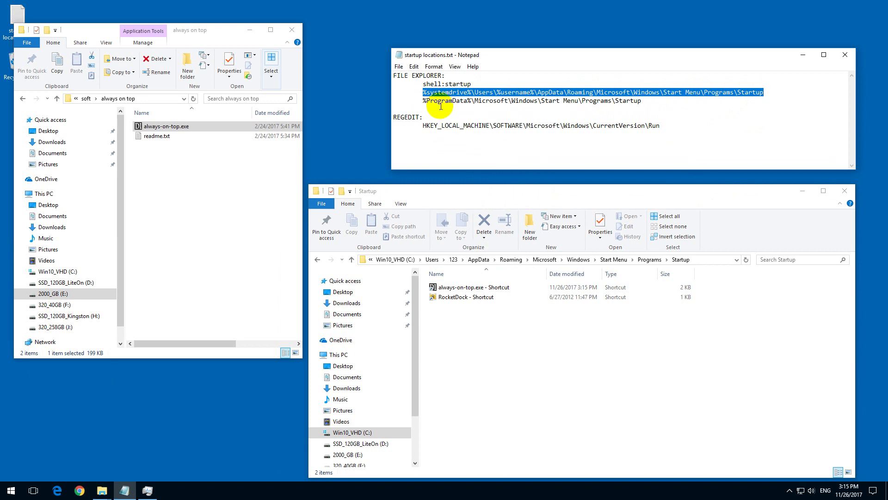
click(463, 93)
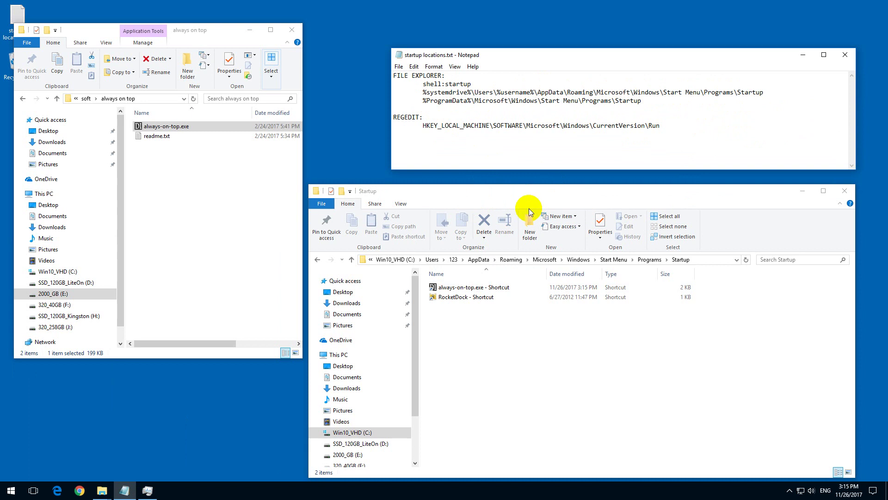
drag(423, 92, 770, 92)
key(ctrl+c)
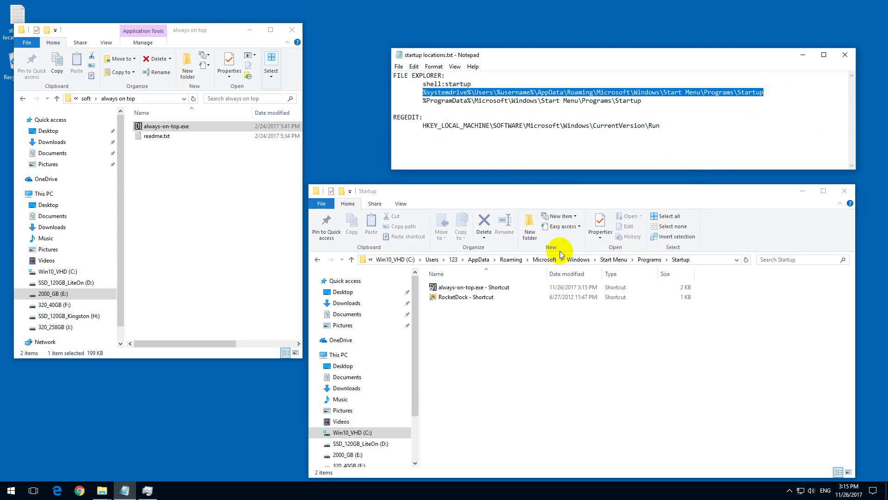
click(710, 259)
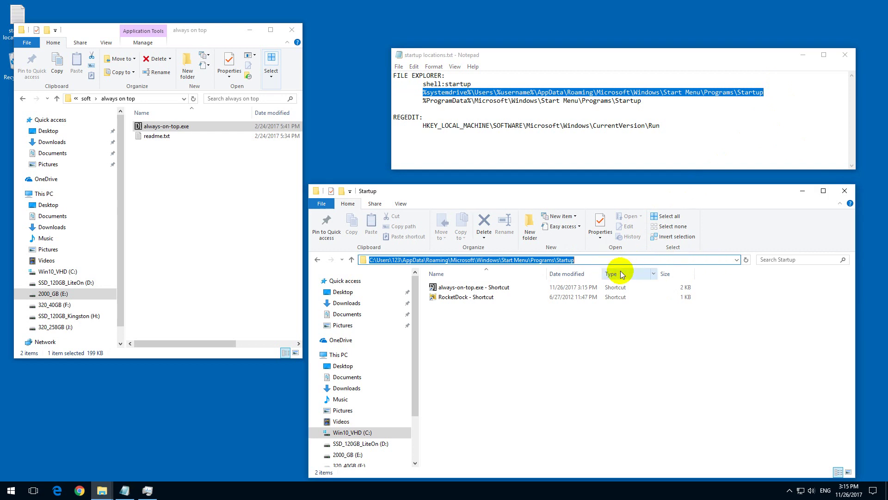
key(ctrl+v)
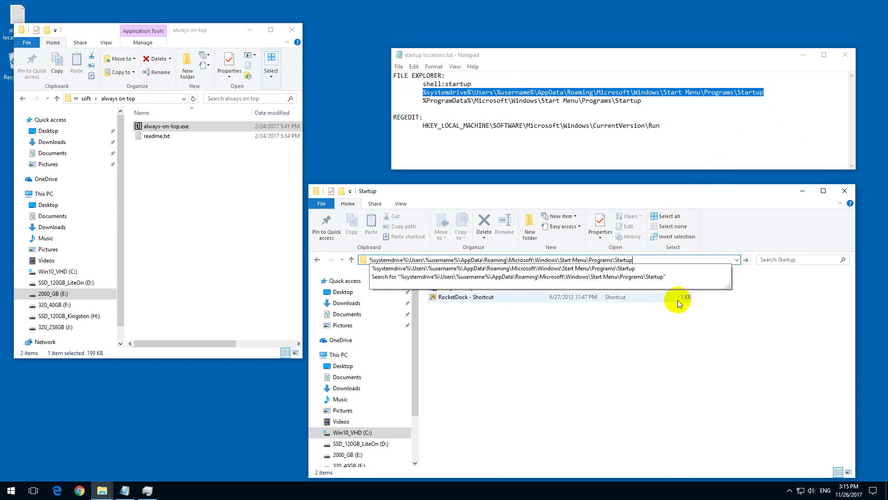
key(Return)
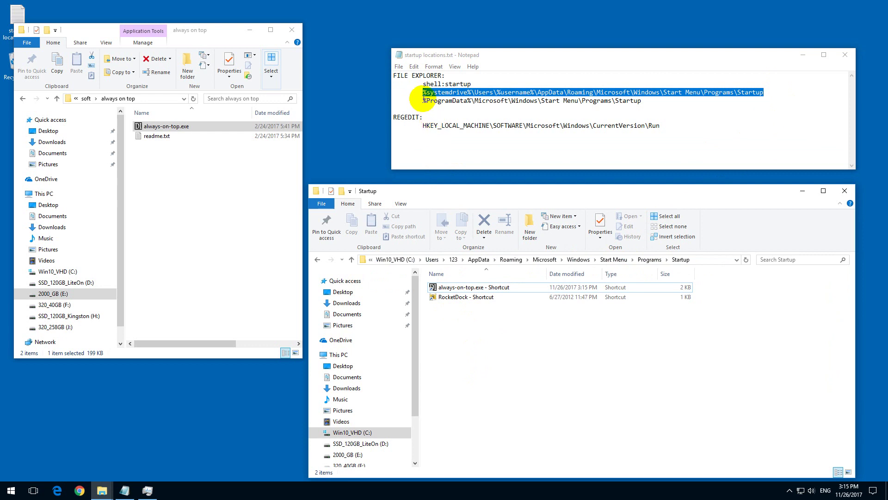
Copy the %ProgramData% Startup path from the notes and navigate Explorer to that folder.
drag(423, 100, 649, 102)
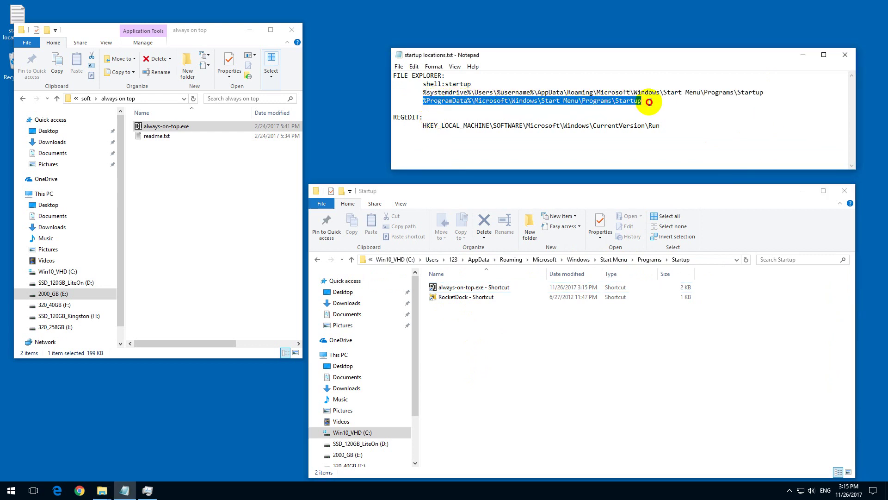
right_click(623, 98)
click(643, 131)
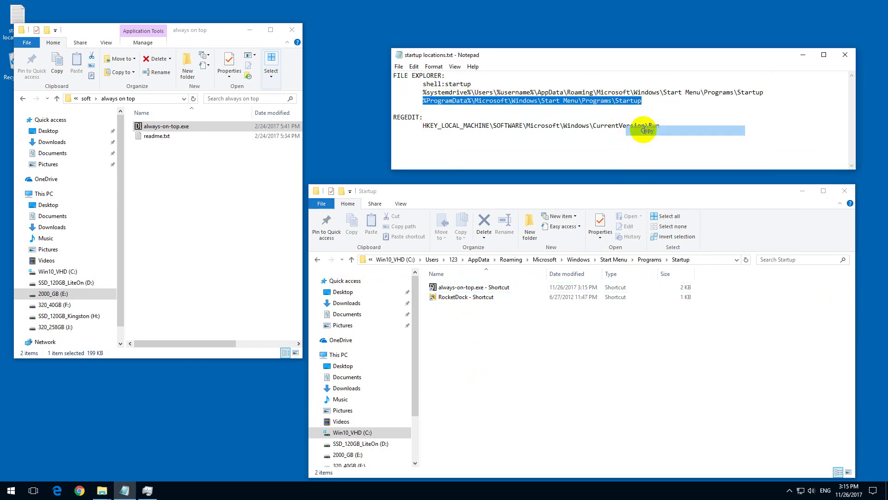
click(705, 260)
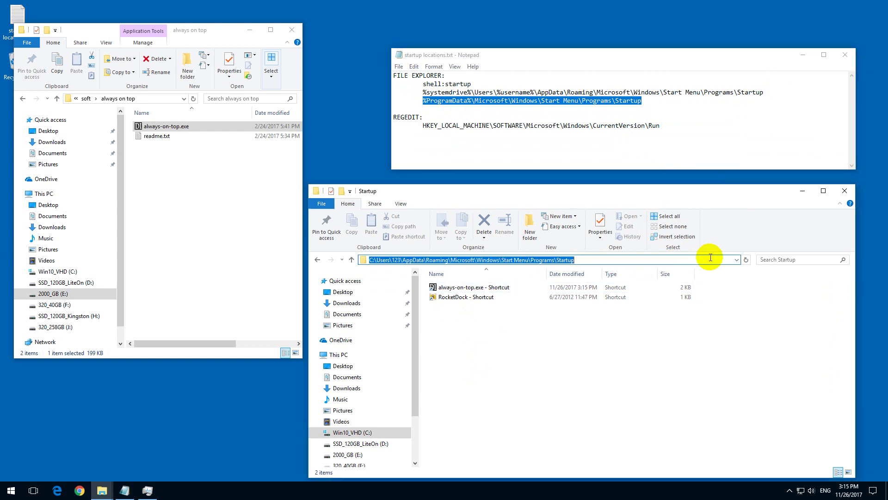
key(ctrl+v)
key(Return)
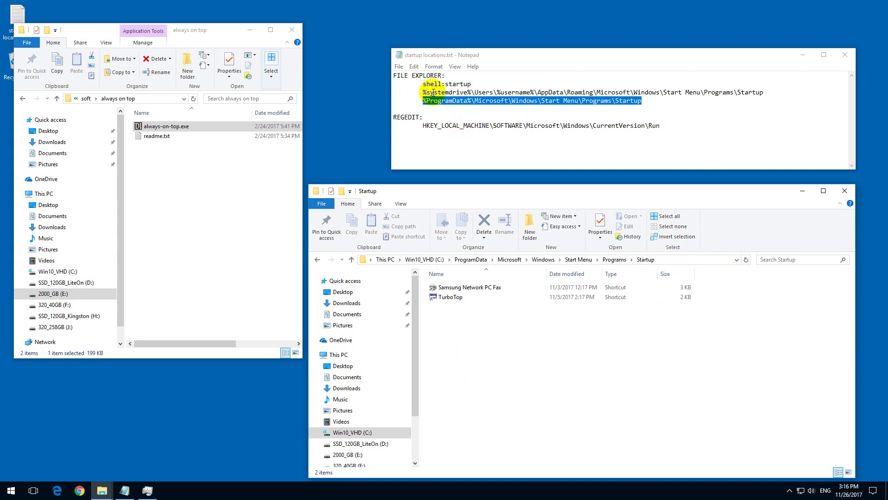
drag(489, 92, 426, 85)
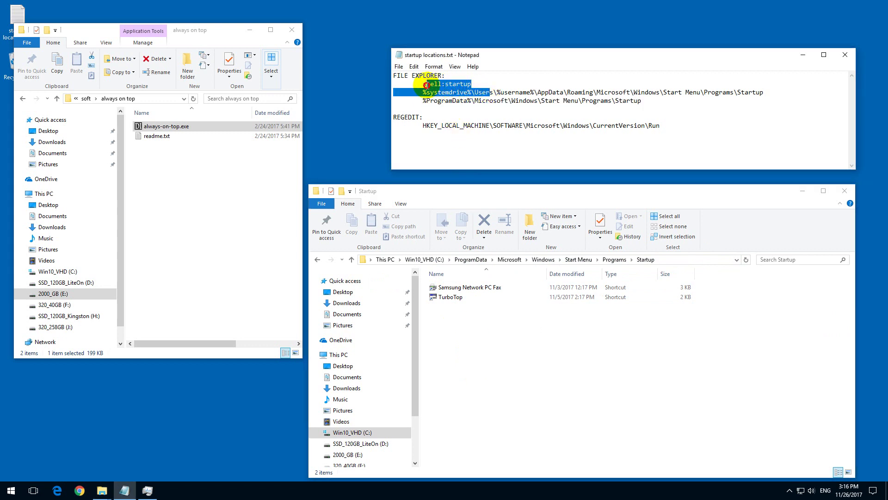
click(456, 92)
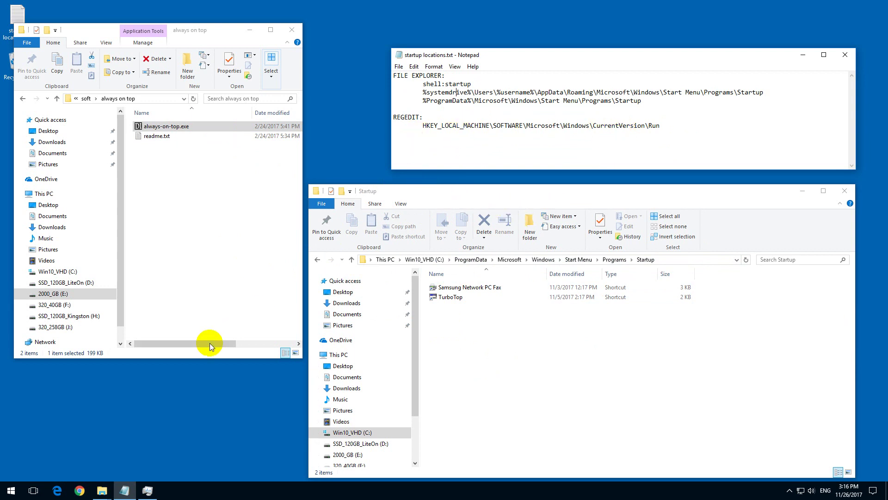
Launch Registry Editor by running regedit from the Start button's Run dialog.
right_click(12, 492)
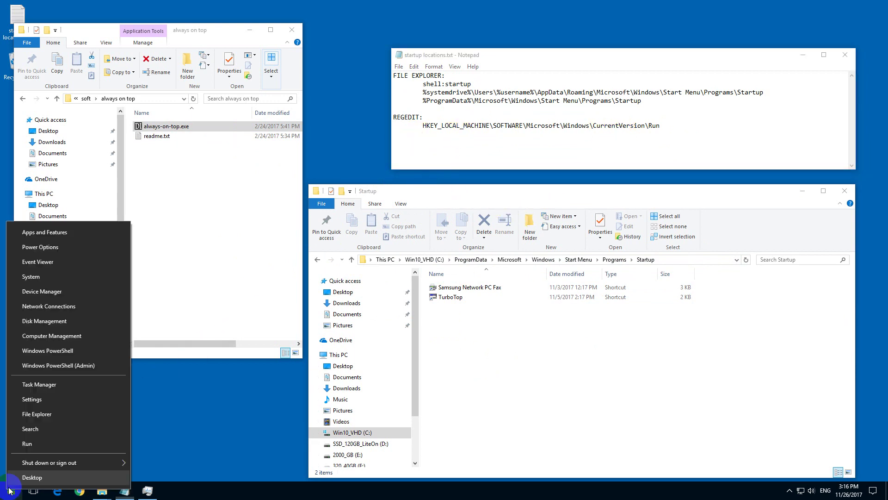
click(42, 449)
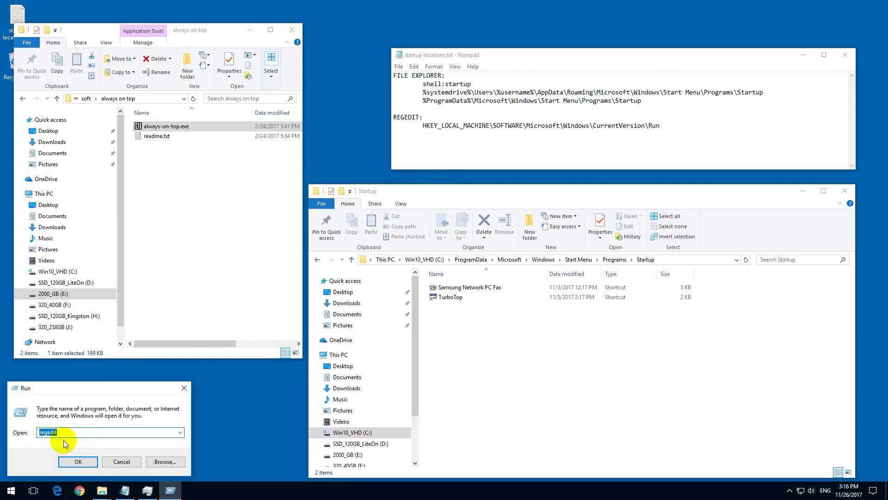
click(13, 443)
click(71, 462)
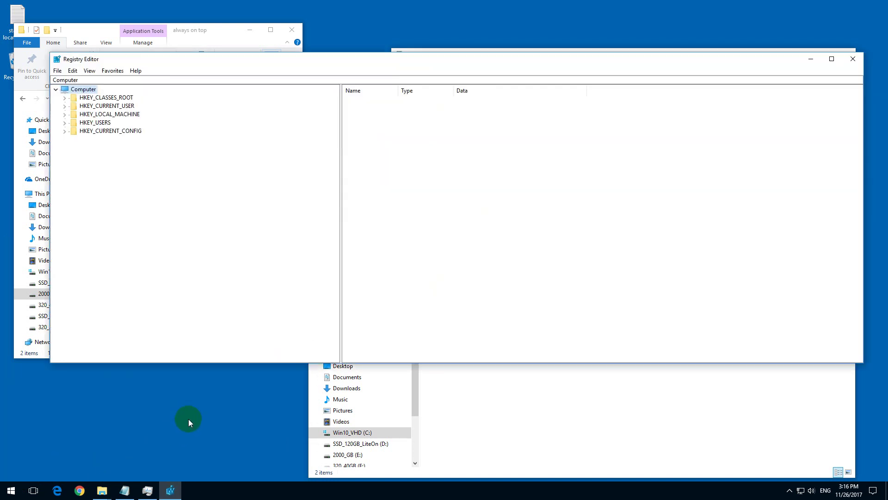
Expand HKEY_LOCAL_MACHINE\SOFTWARE\Microsoft in Registry Editor.
drag(176, 57, 477, 208)
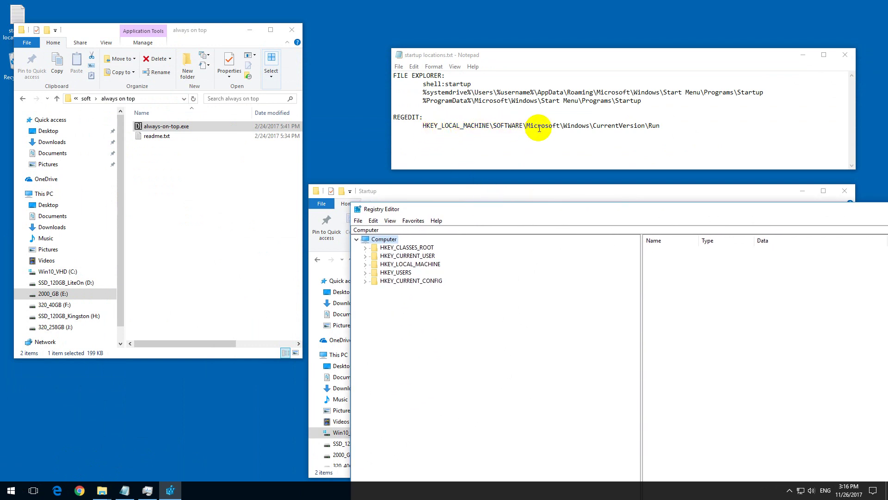
click(402, 264)
double_click(421, 264)
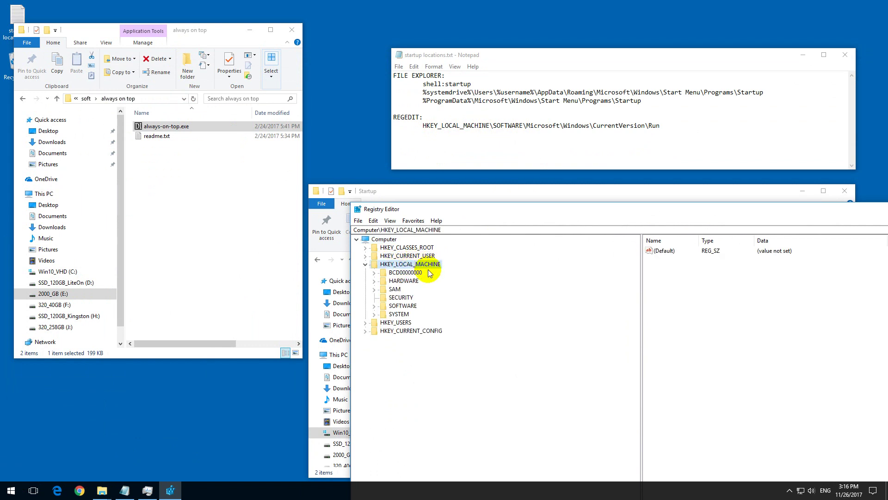
click(410, 306)
double_click(411, 306)
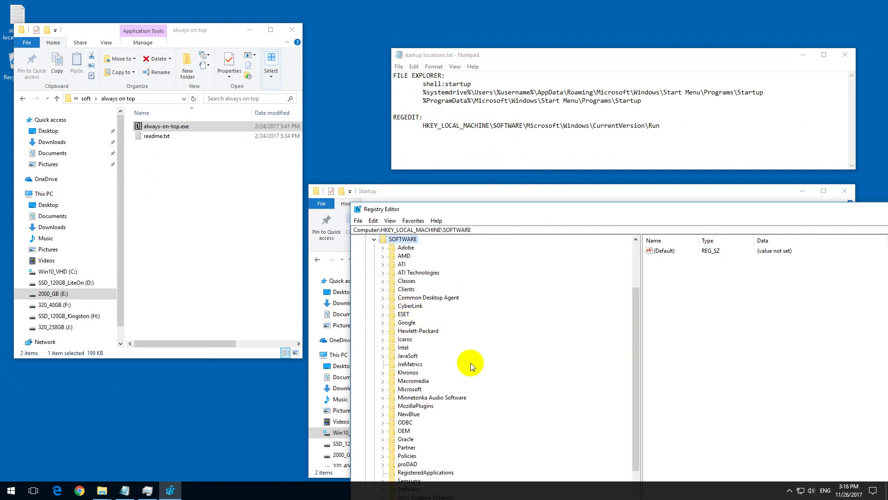
text(mi)
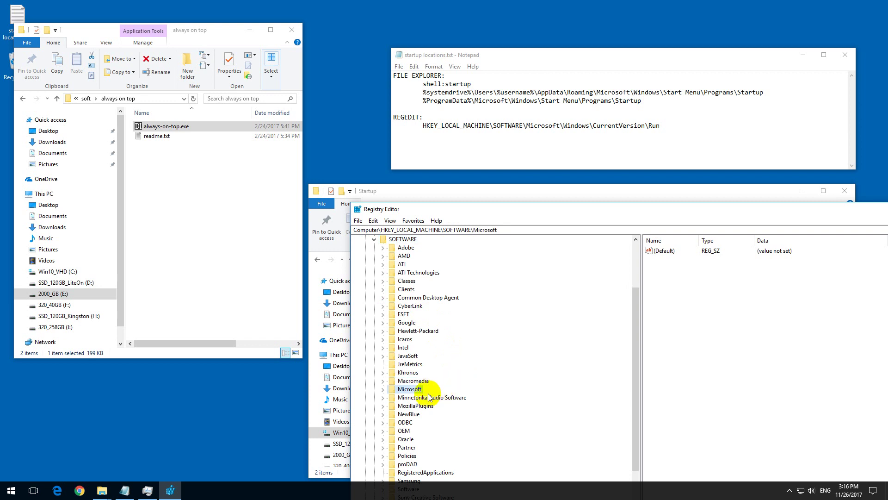
double_click(425, 390)
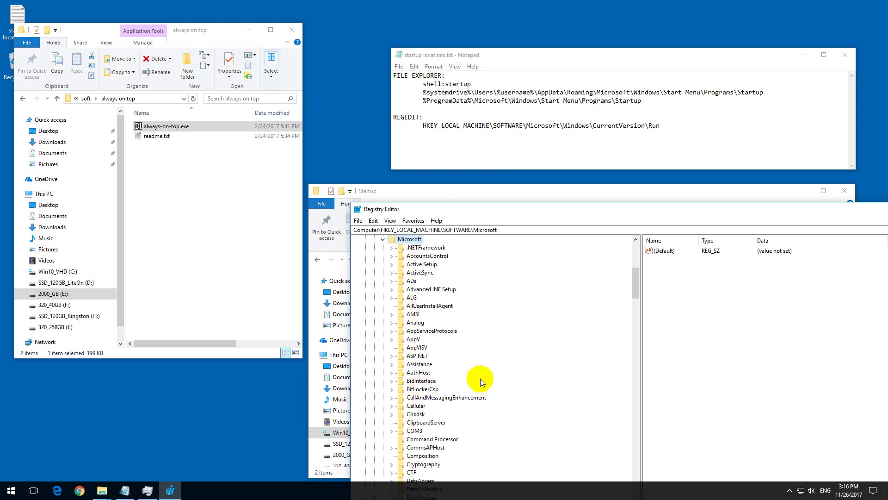
Expand Windows\CurrentVersion and jump to the Run key by typing 'run'.
text(wi)
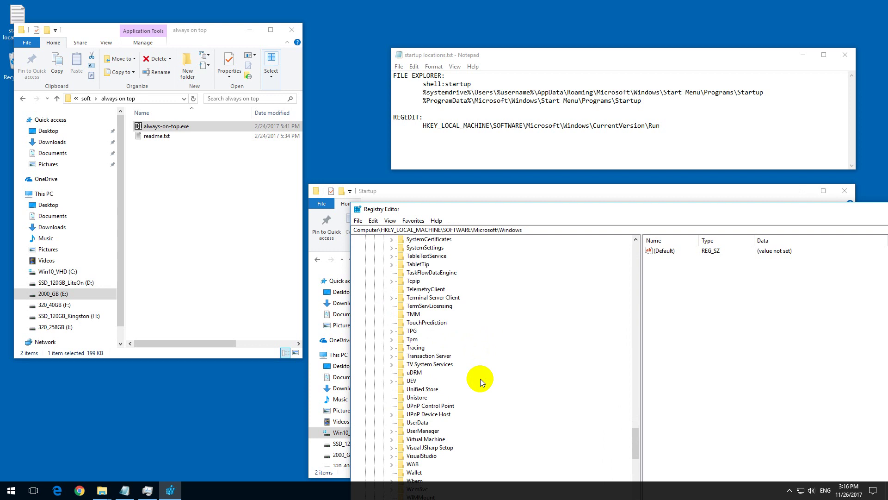
drag(501, 206, 489, 130)
scroll(501, 267, down, 7)
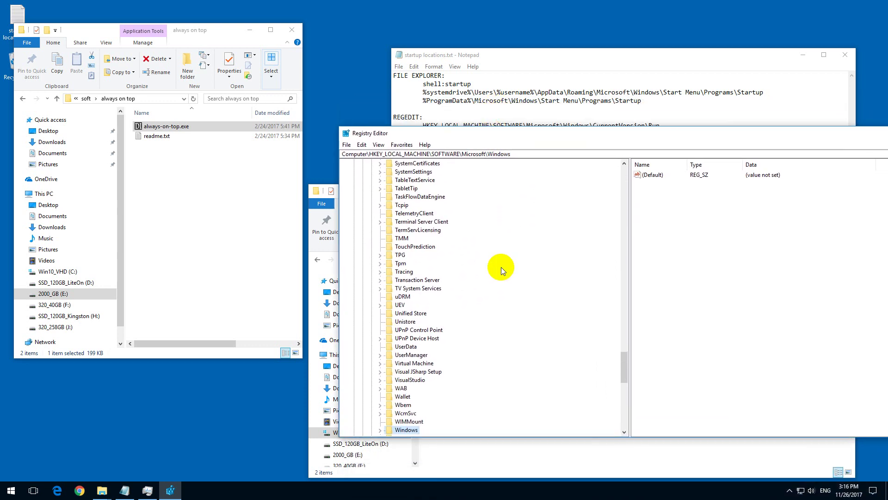
double_click(406, 329)
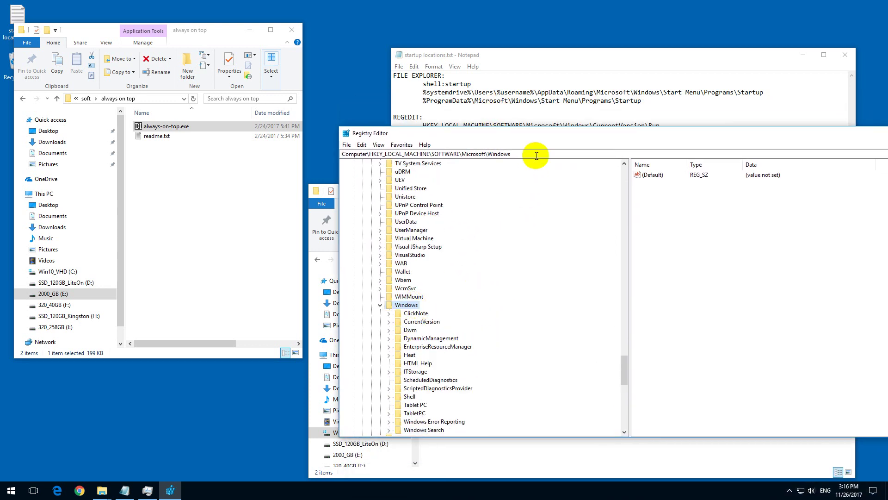
drag(542, 135, 541, 155)
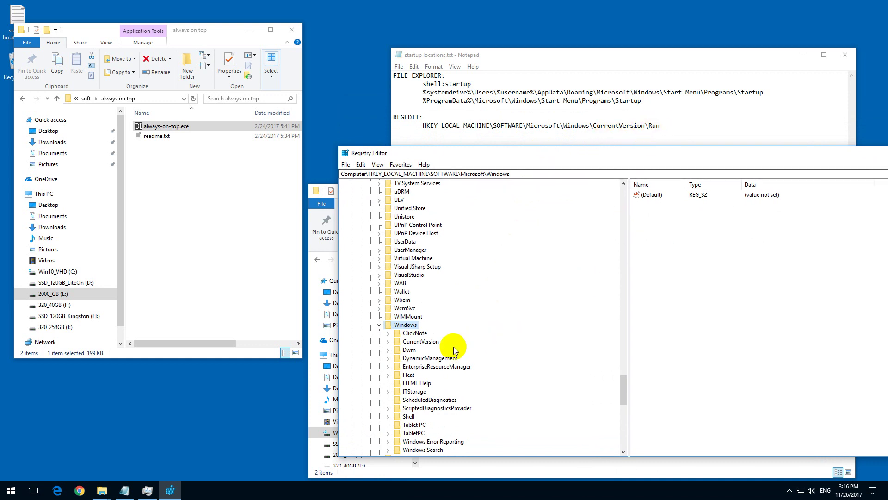
click(417, 341)
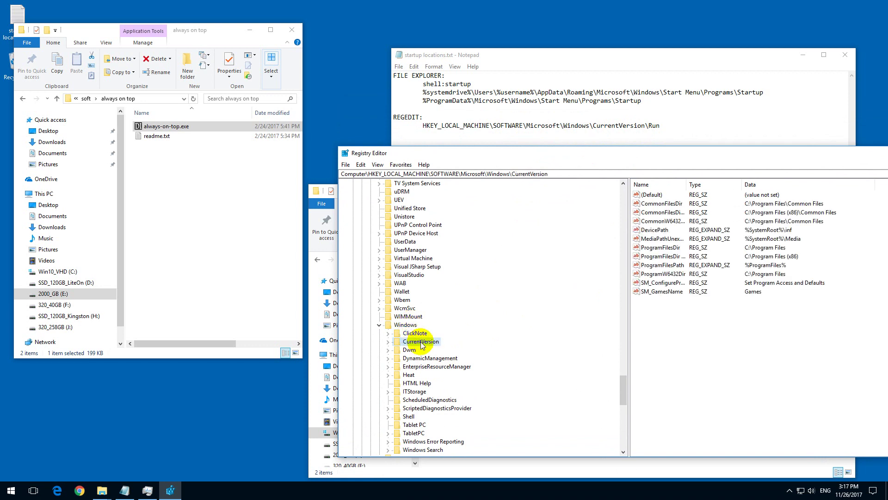
double_click(420, 343)
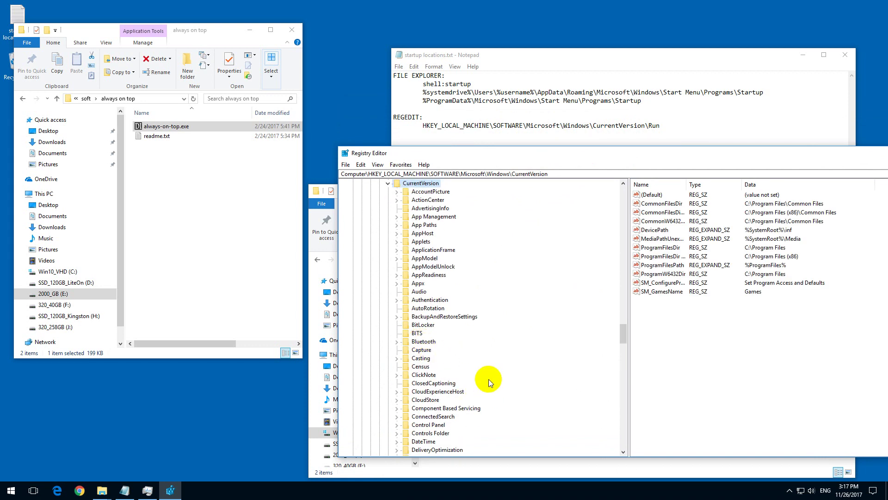
text(run)
scroll(488, 379, down, 3)
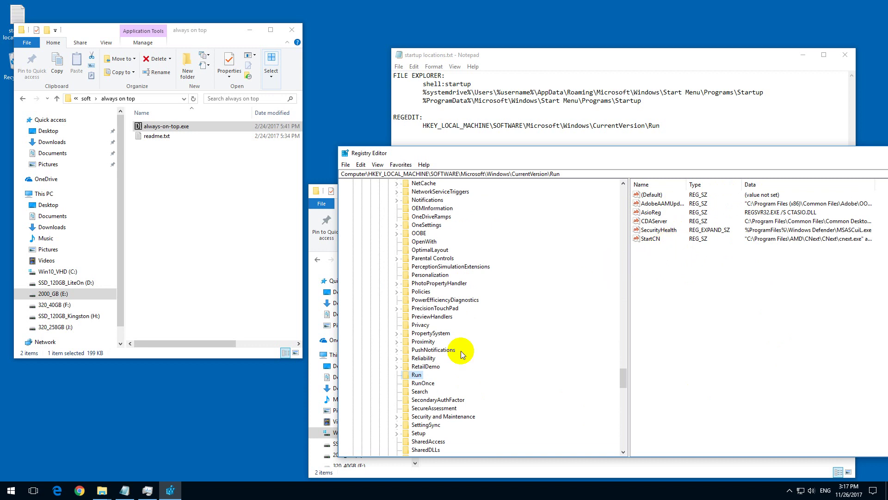
right_click(213, 494)
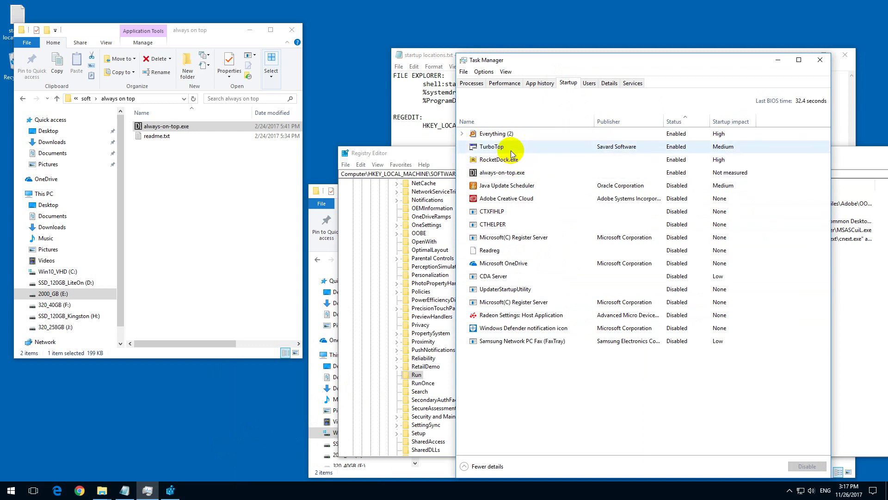
click(490, 145)
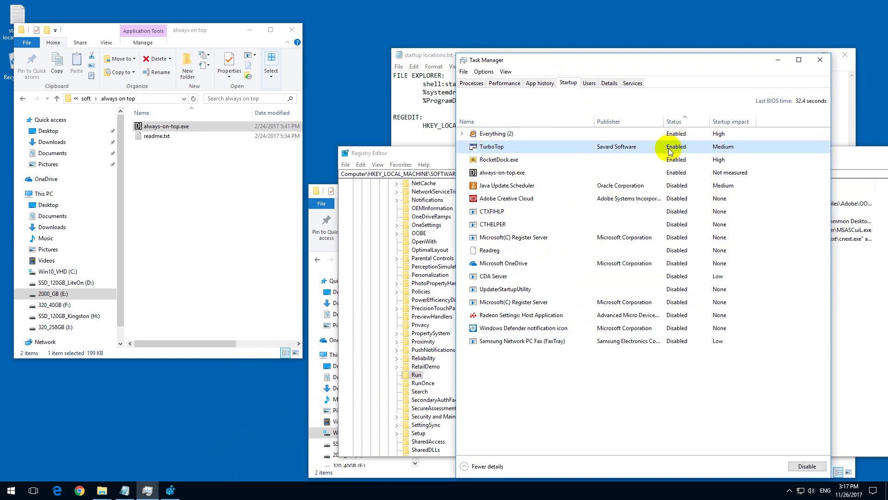
click(802, 467)
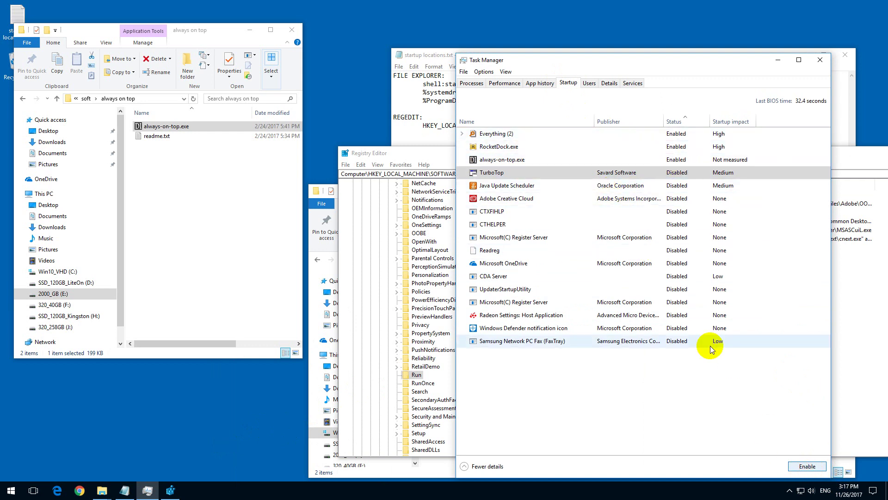
click(796, 467)
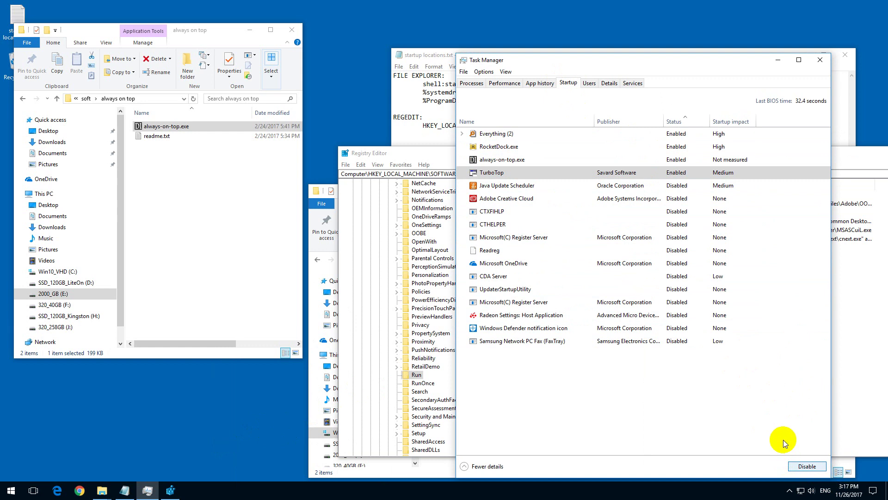
click(821, 60)
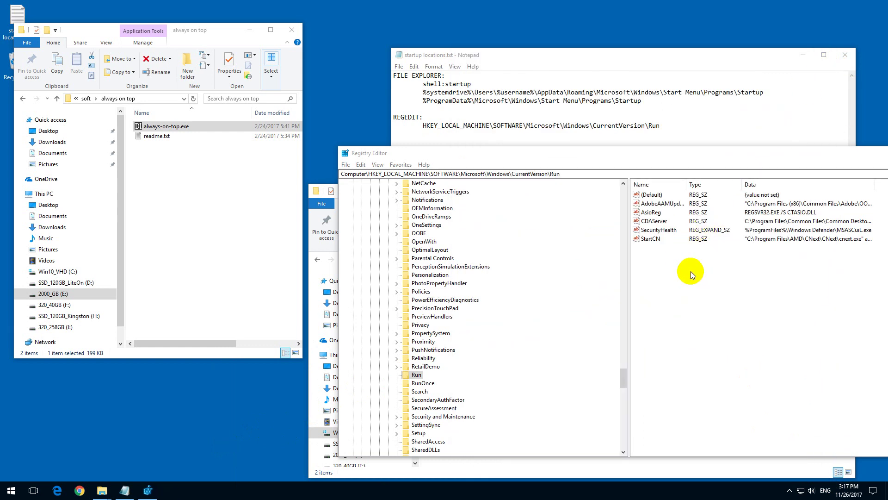
Create a new string value, New Value #1, in the Run key and open it.
right_click(666, 283)
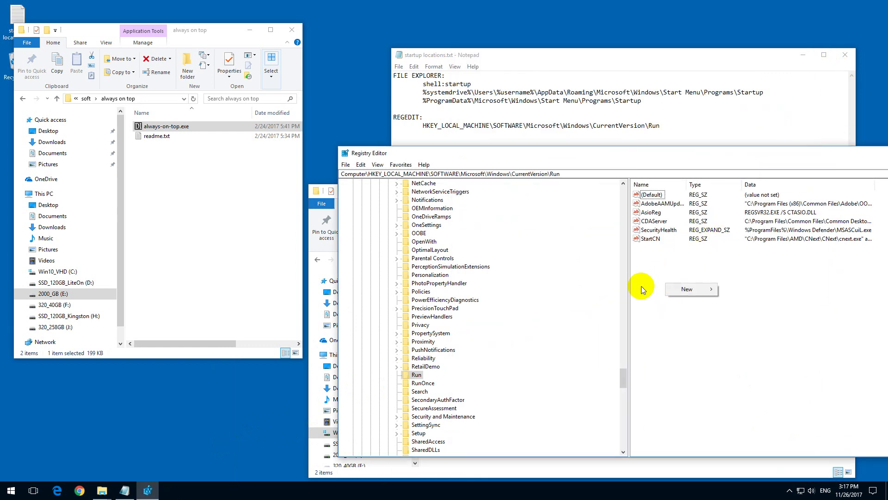
mouse_move(687, 293)
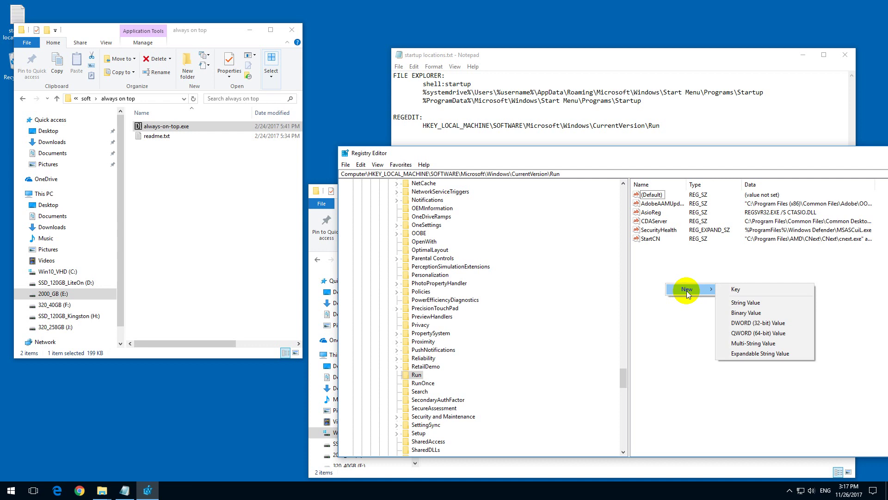
click(751, 308)
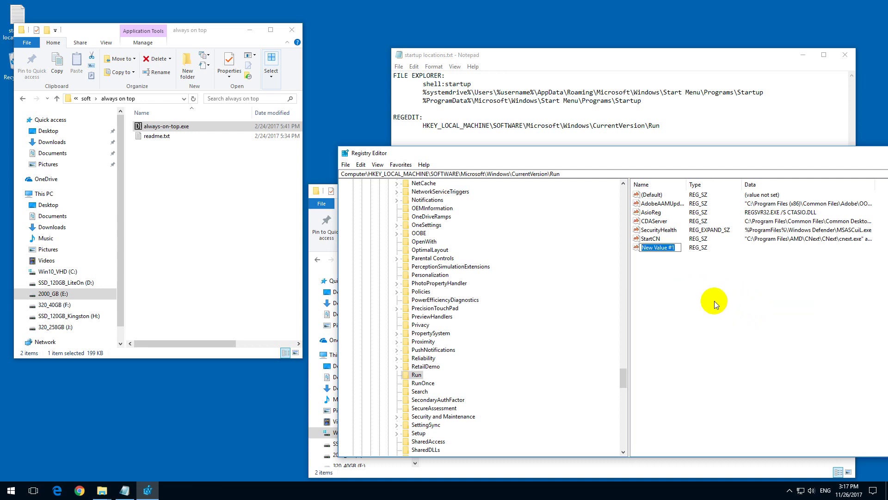
key(Return)
double_click(663, 248)
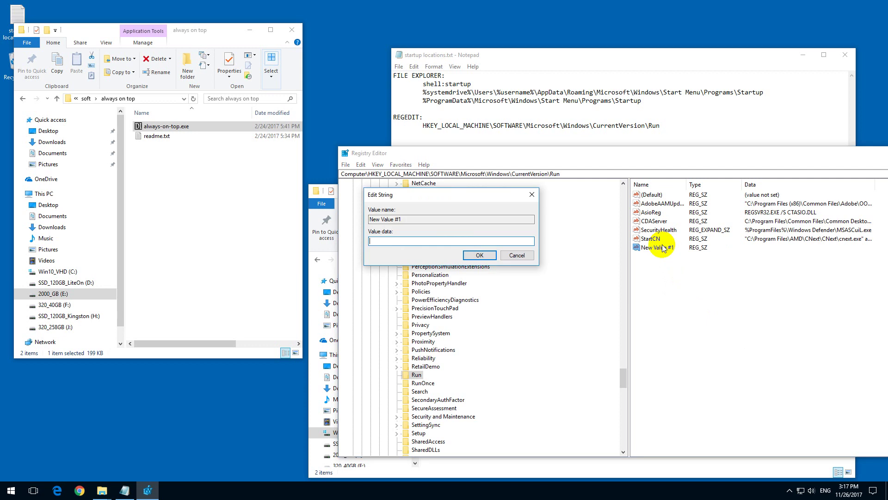
Set New Value #1's data to E:\soft\always on top\always-on-top.exe.
click(164, 100)
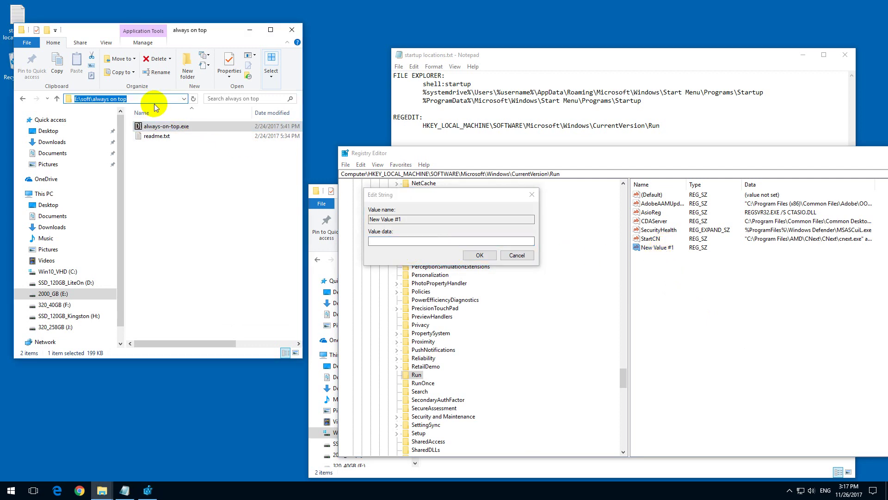
key(ctrl+c)
click(452, 241)
key(ctrl+v)
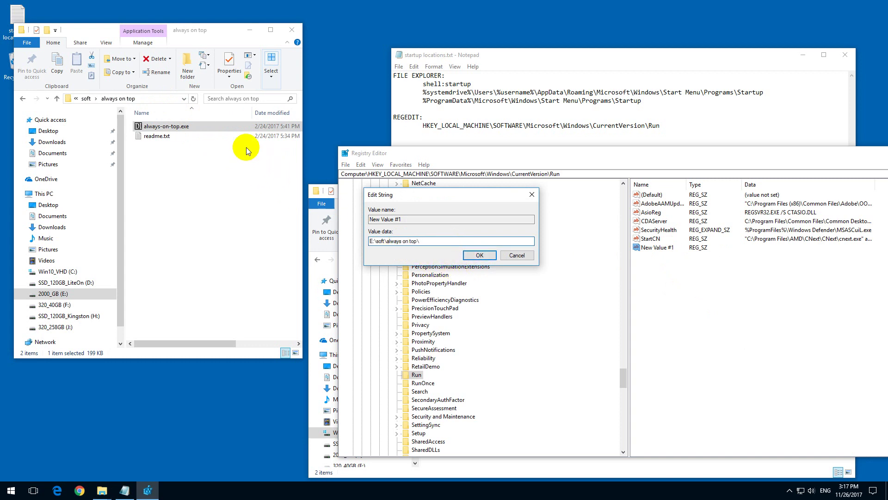
click(176, 128)
click(184, 133)
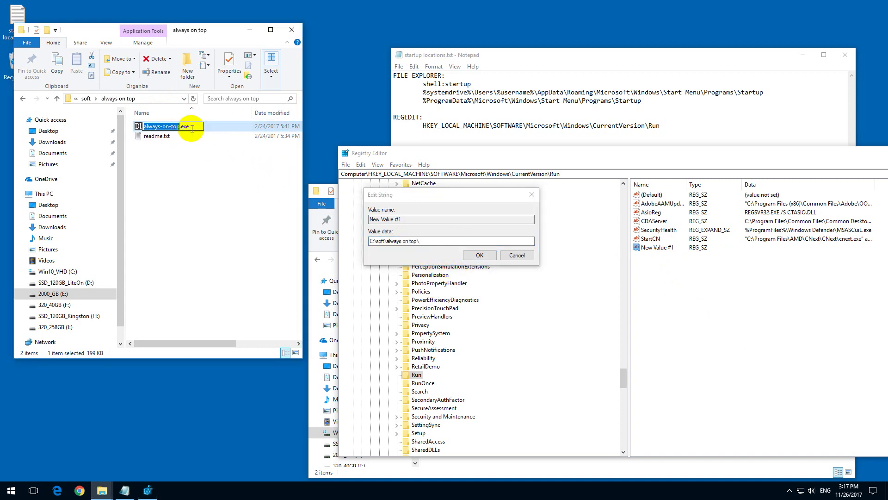
click(442, 241)
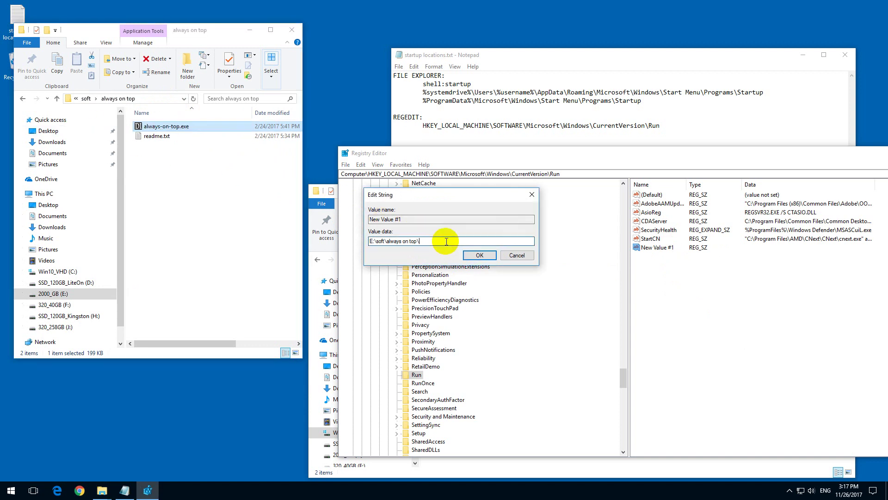
key(ctrl+v)
click(484, 261)
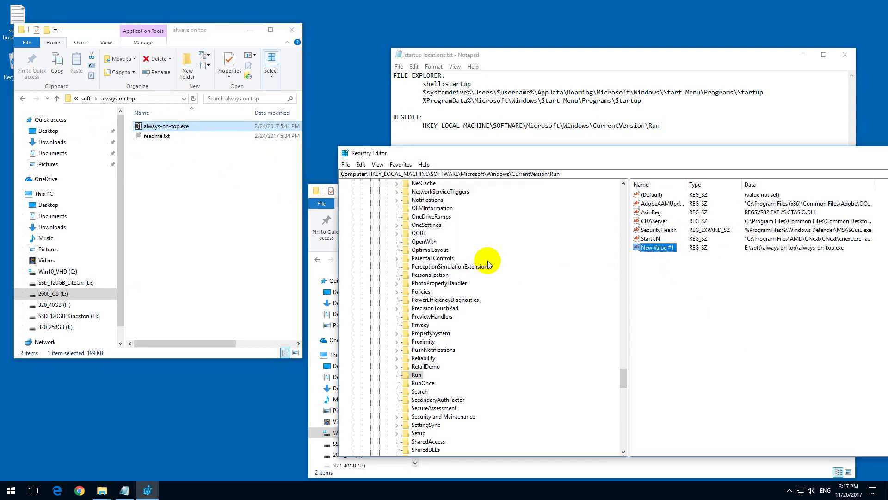
Compare with StartCN's data format without changing it, then select New Value #1.
double_click(652, 238)
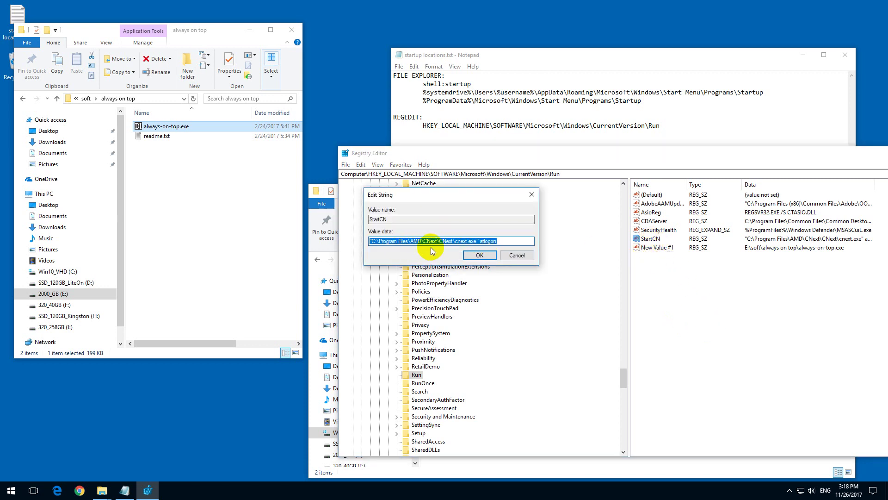
click(517, 255)
click(657, 248)
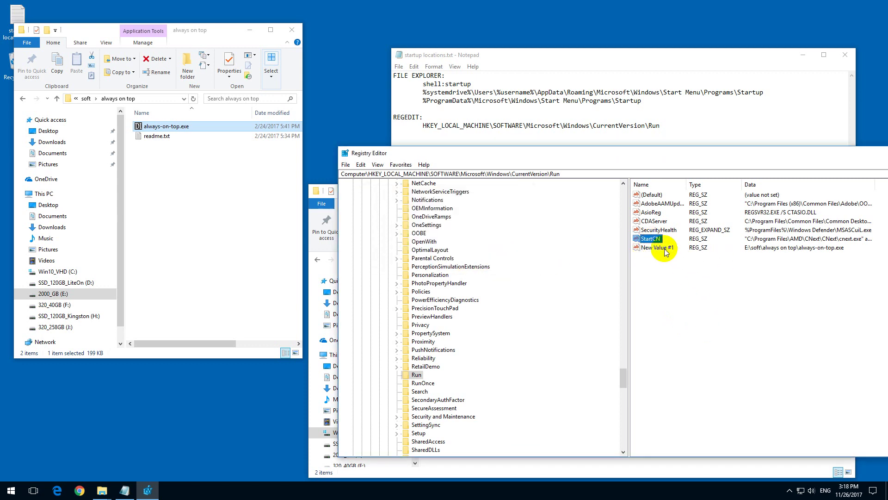